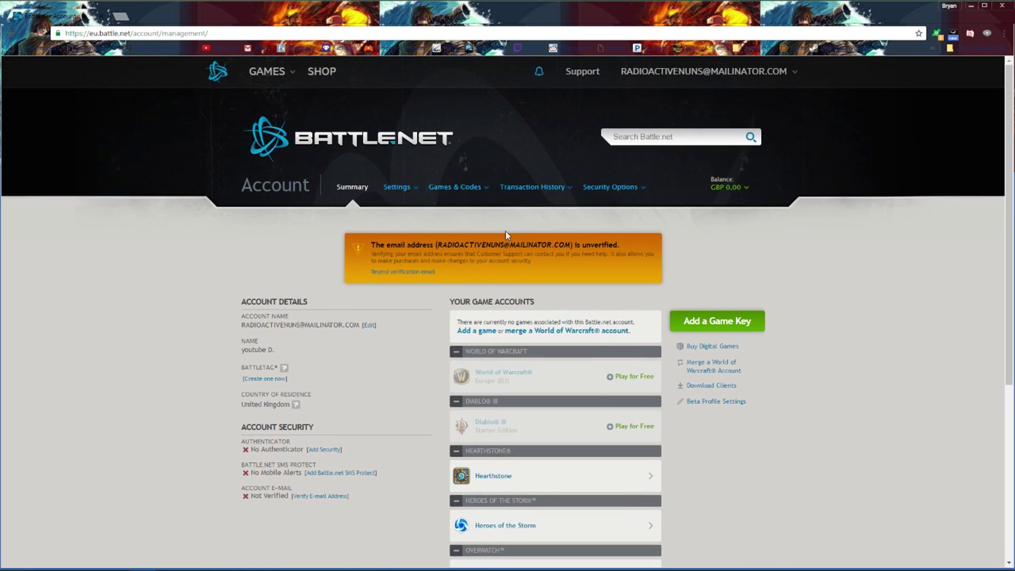
Follow the 'Create one now' link under BattleTag in Account Details
left_click(704, 71)
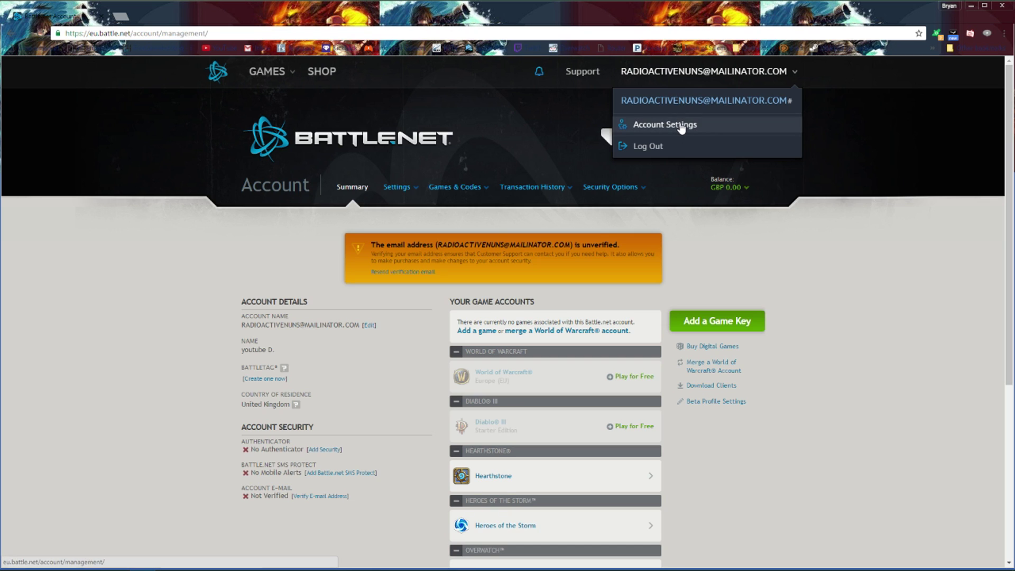
left_click(195, 298)
scroll(214, 296, "down", 2)
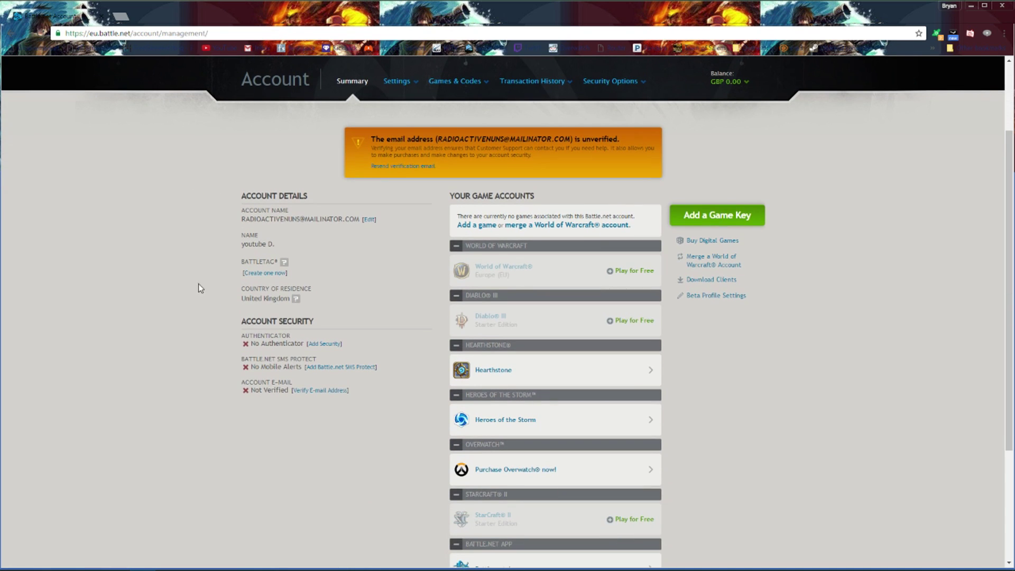
double_click(278, 261)
left_click(154, 267)
mouse_move(265, 273)
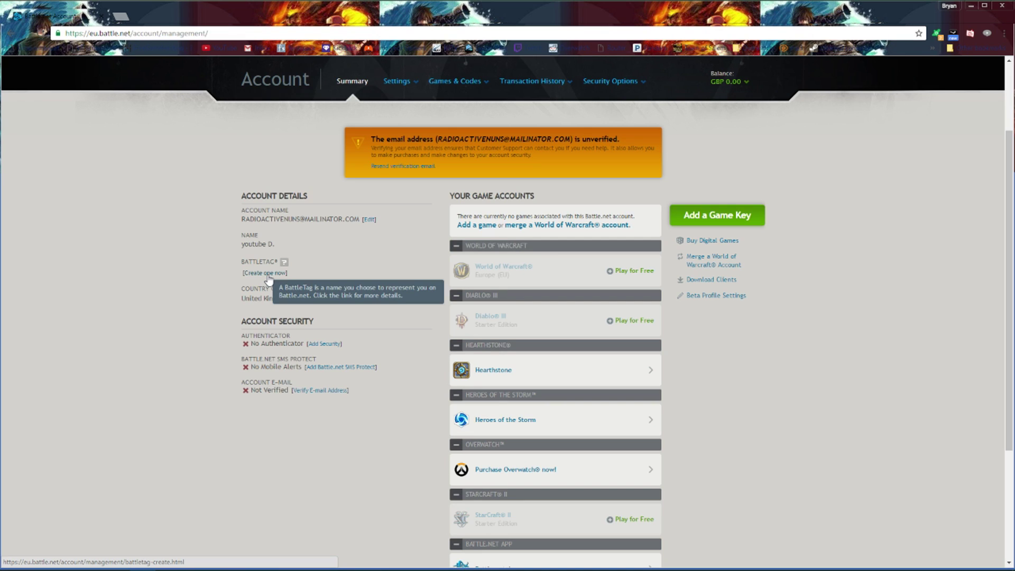
left_click(268, 275)
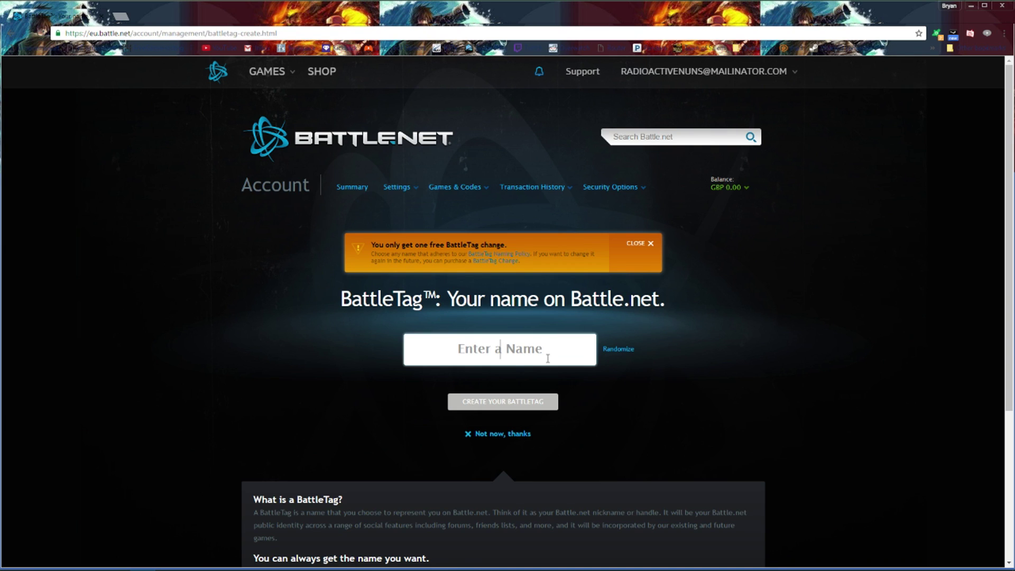
type("\"£&%")
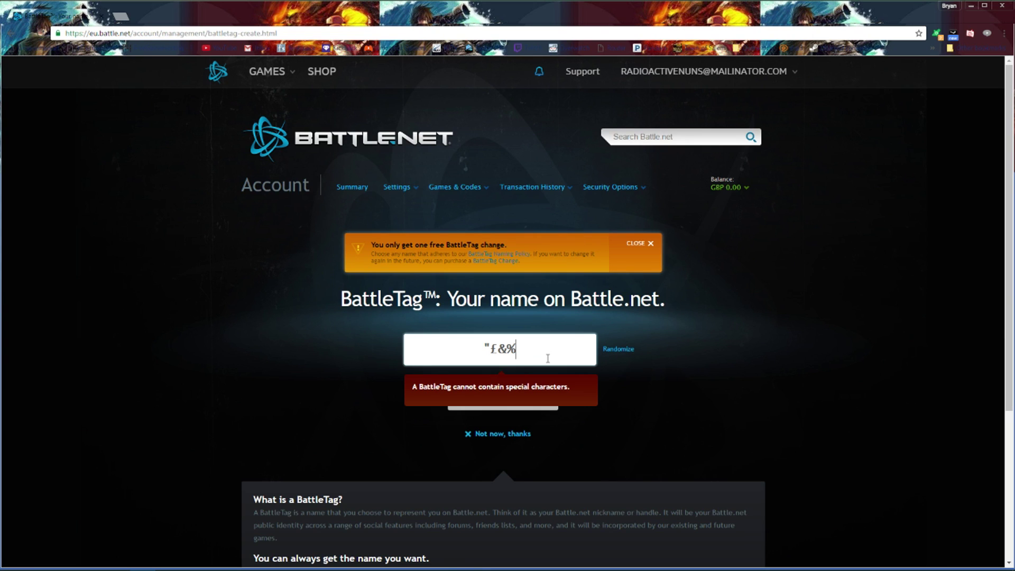
Erase the rejected symbol-only name and switch to Character Map
key("BackSpace")
key("BackSpace")
key("BackSpace")
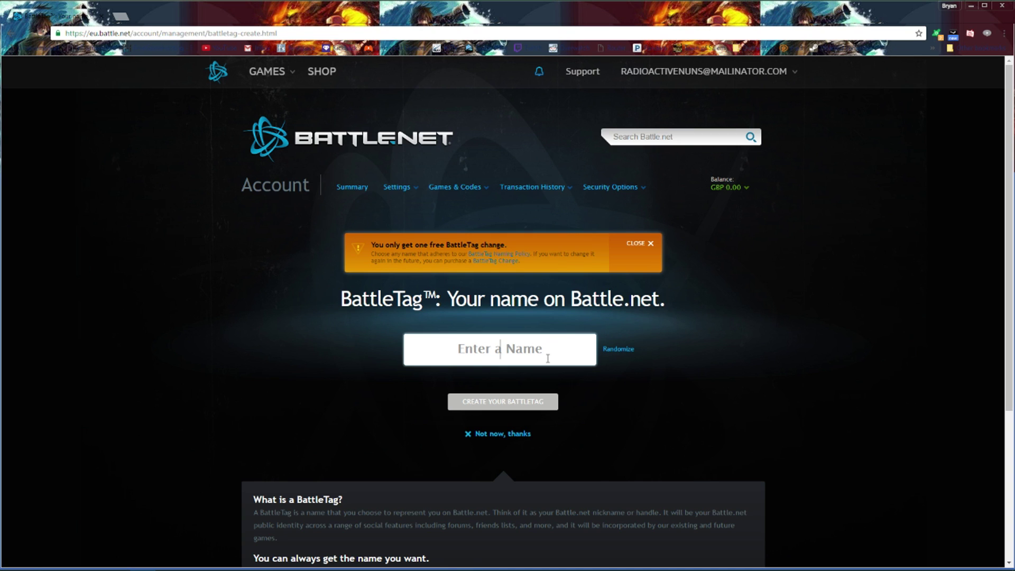
key("alt+Tab")
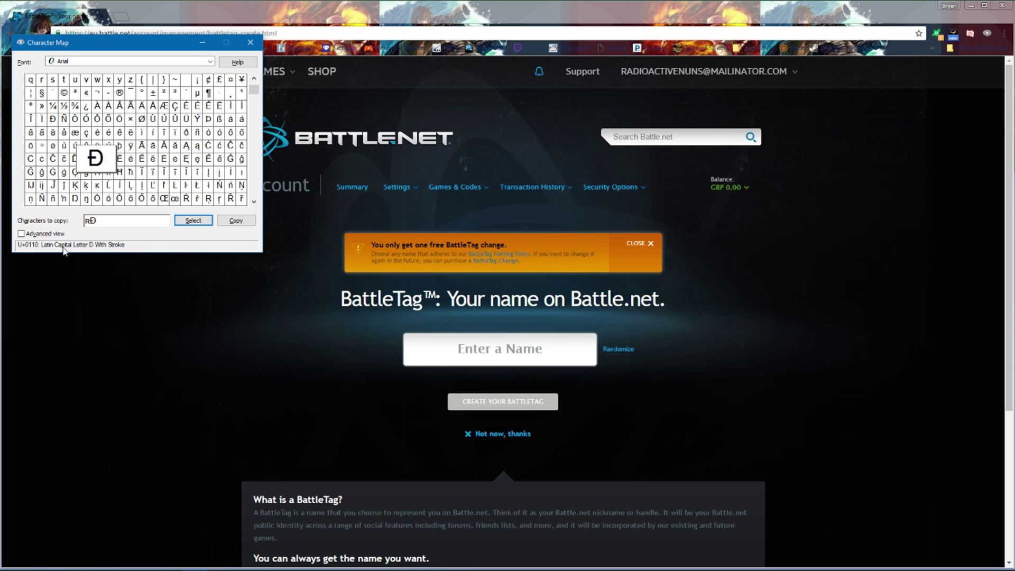
Paste the copied Đ into the name field to form 'Đave', then delete the name
left_click_drag(106, 222, 89, 221)
key("ctrl+c")
left_click(429, 351)
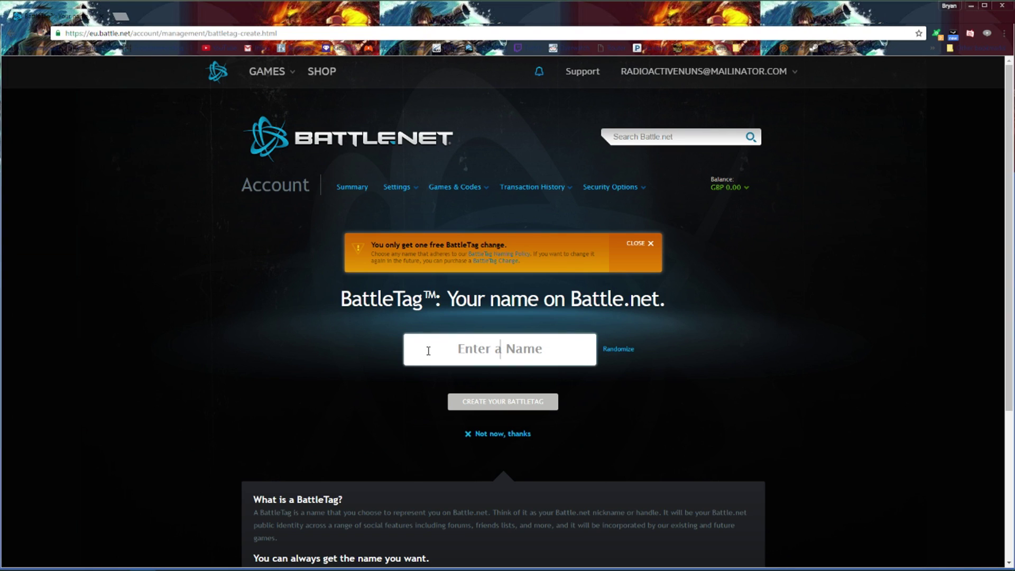
key("ctrl+v")
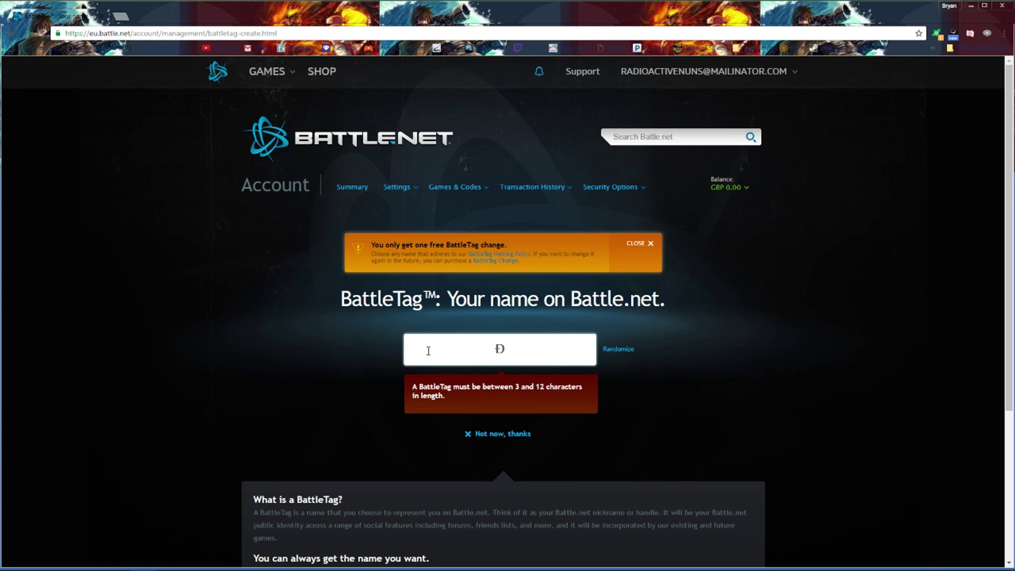
type("ave")
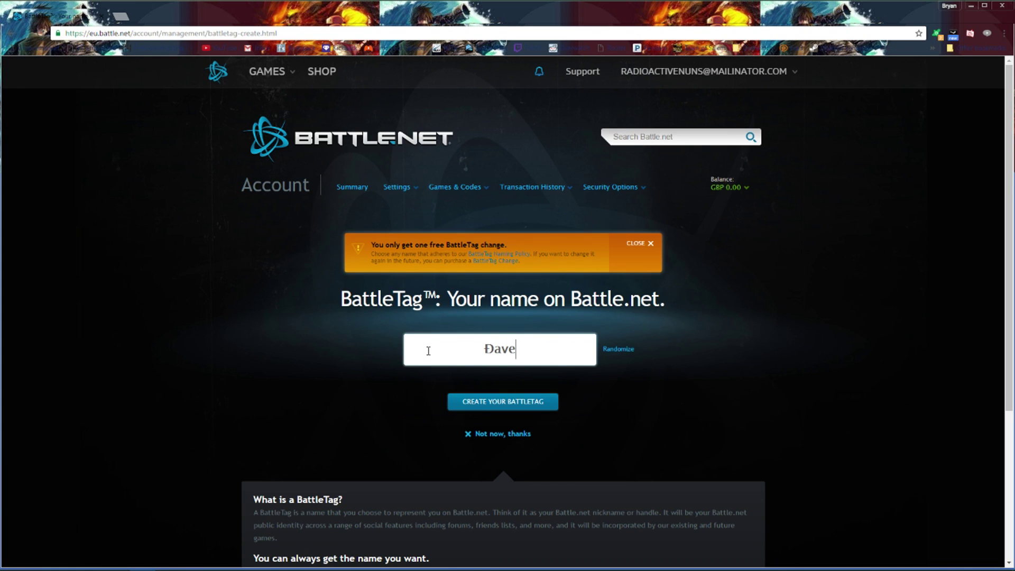
key("ctrl+a")
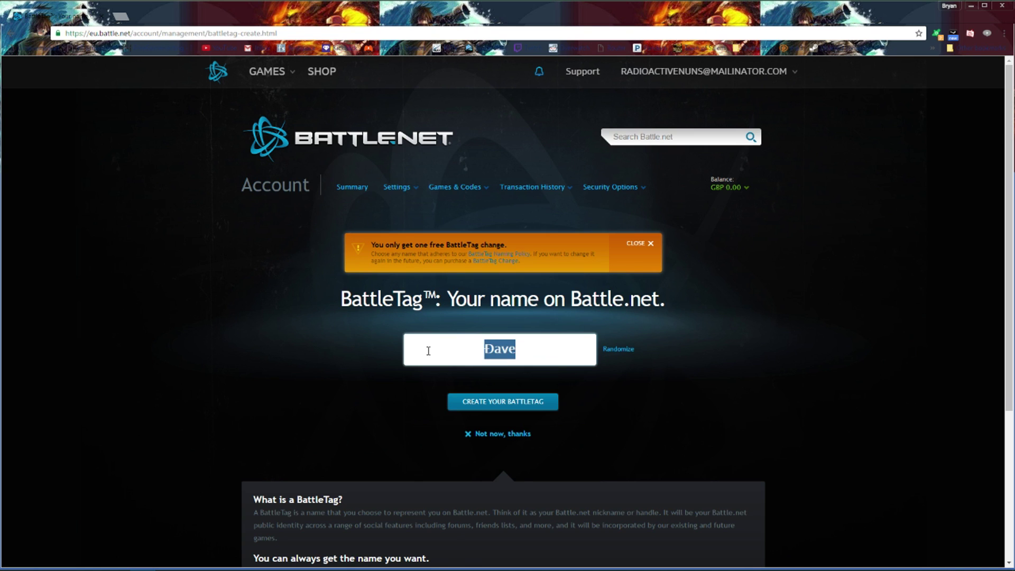
key("BackSpace")
Paste the previously copied character into the name field again, then return to Character Map
key("alt+Tab")
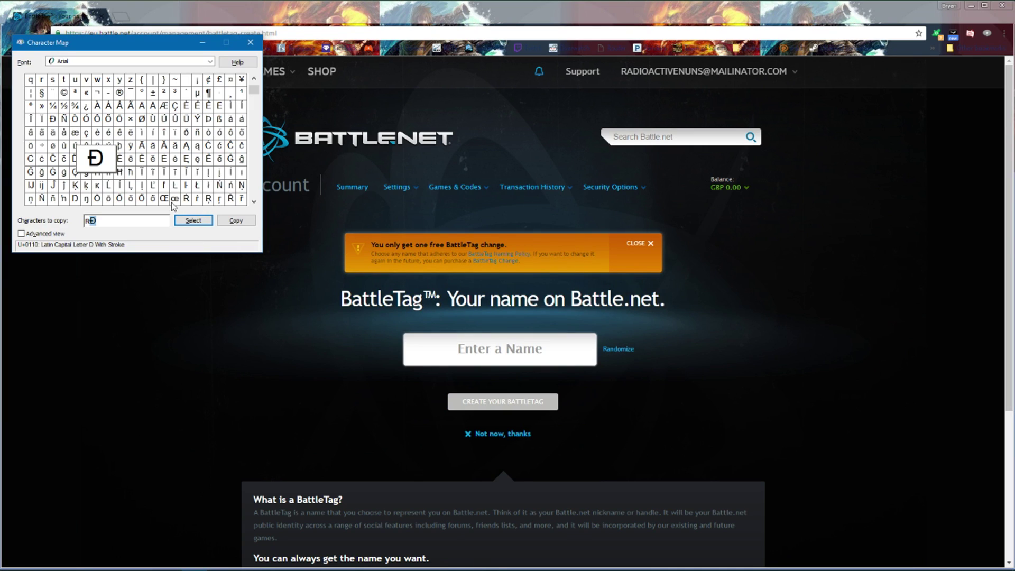
key("alt+Tab")
key("ctrl+v")
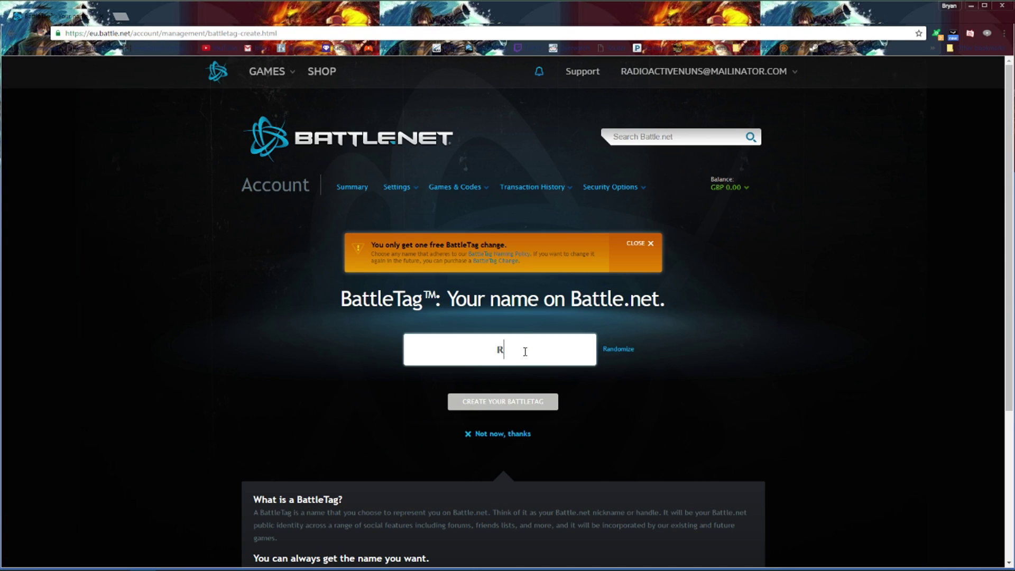
key("alt+Tab")
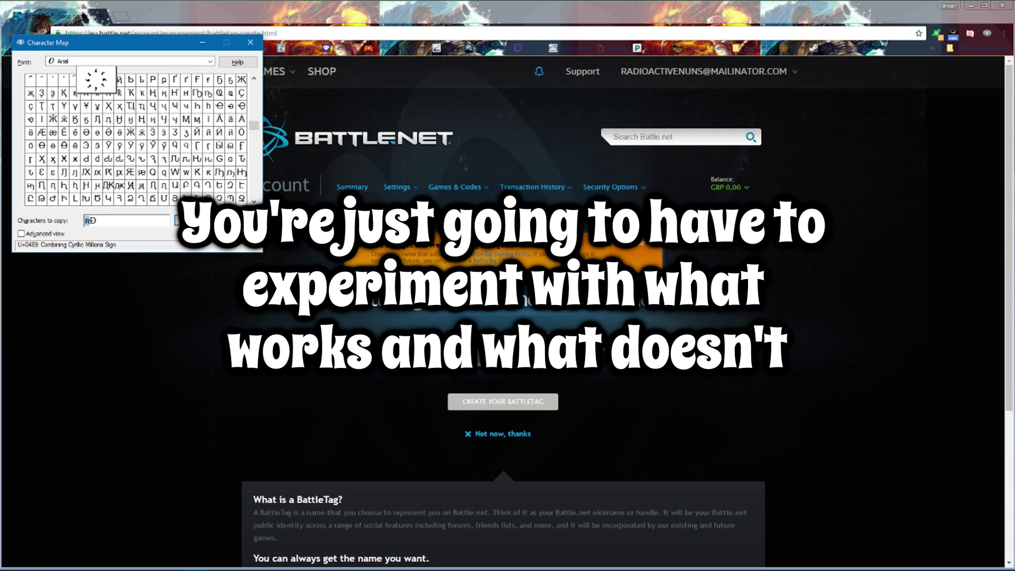
Paste the Armenian letter Ech as the name, then clear Characters to copy
left_click(173, 182)
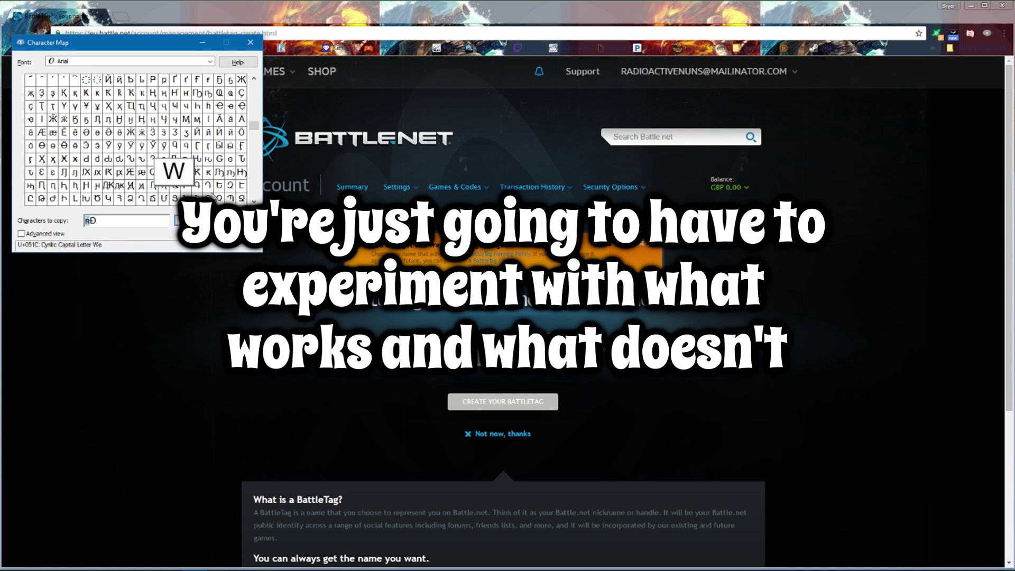
double_click(217, 186)
left_click(476, 355)
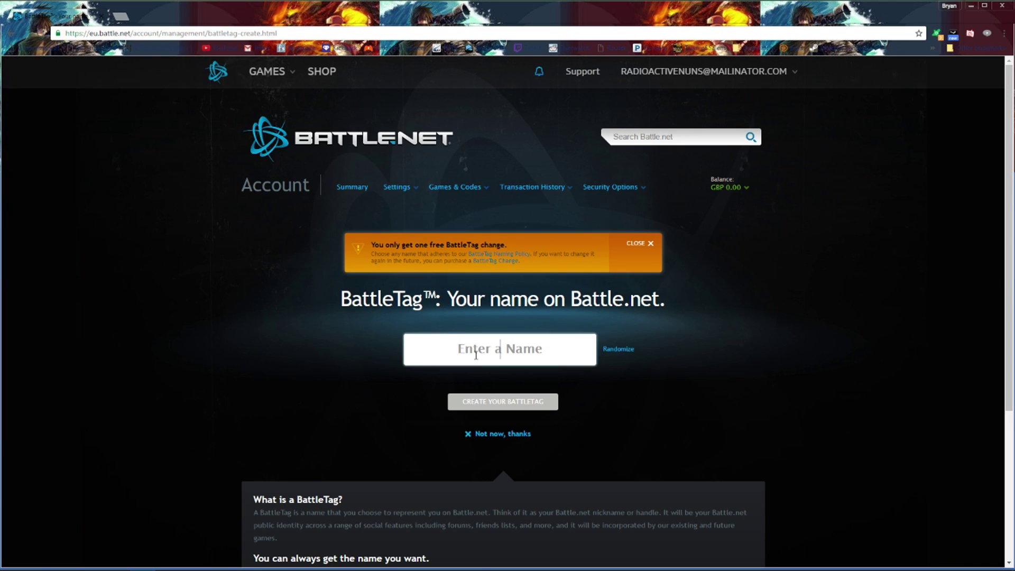
type("ե")
key("alt+Tab")
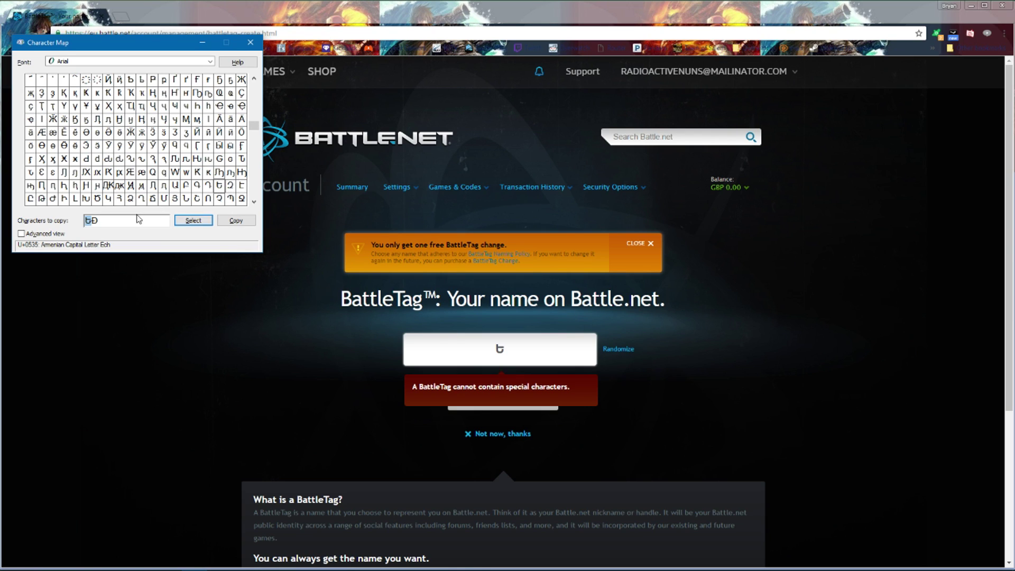
key("BackSpace")
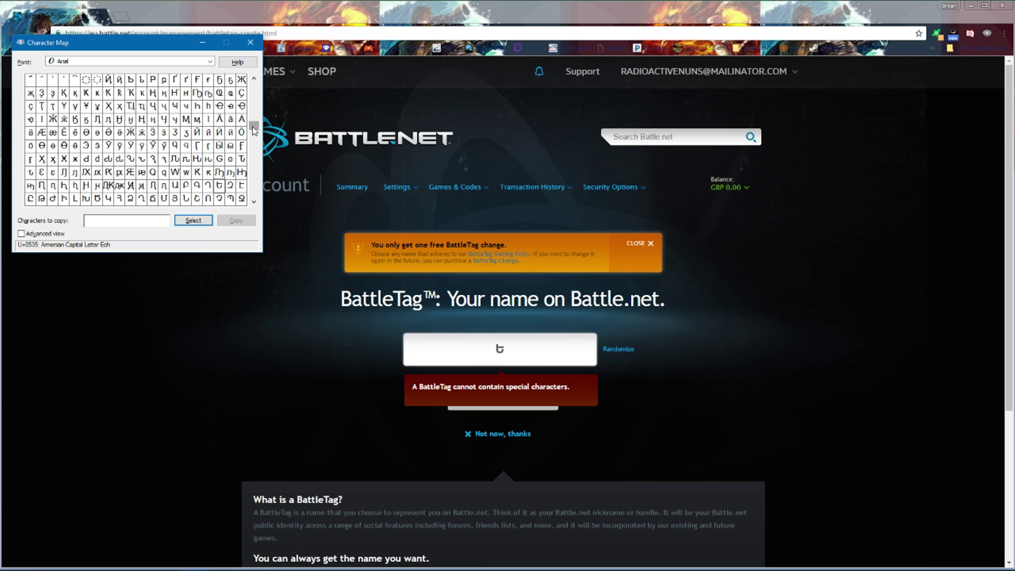
left_click_drag(254, 129, 254, 127)
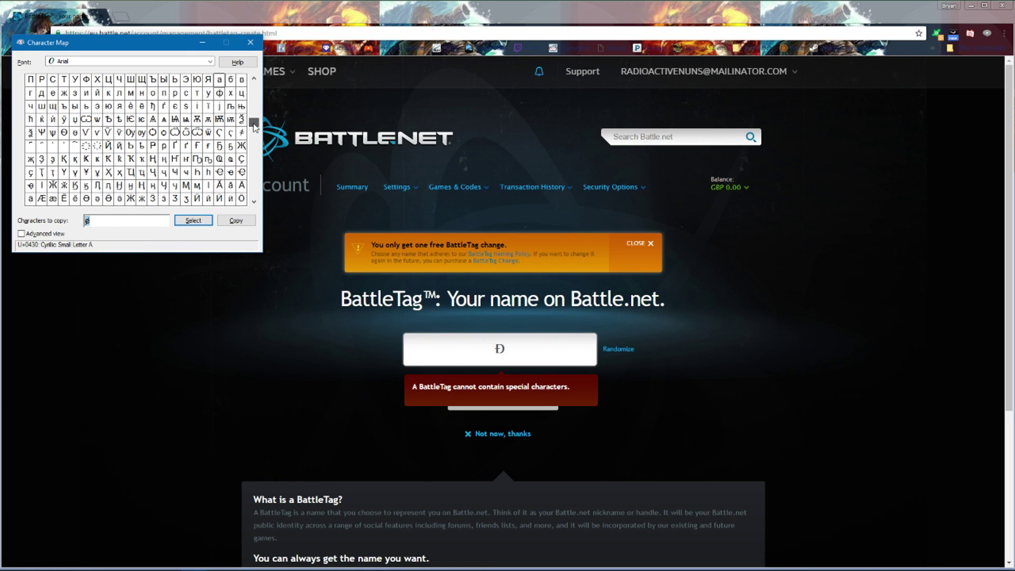
Copy the Cyrillic letters Ѽ and Ѿ and paste them into the name field
double_click(176, 134)
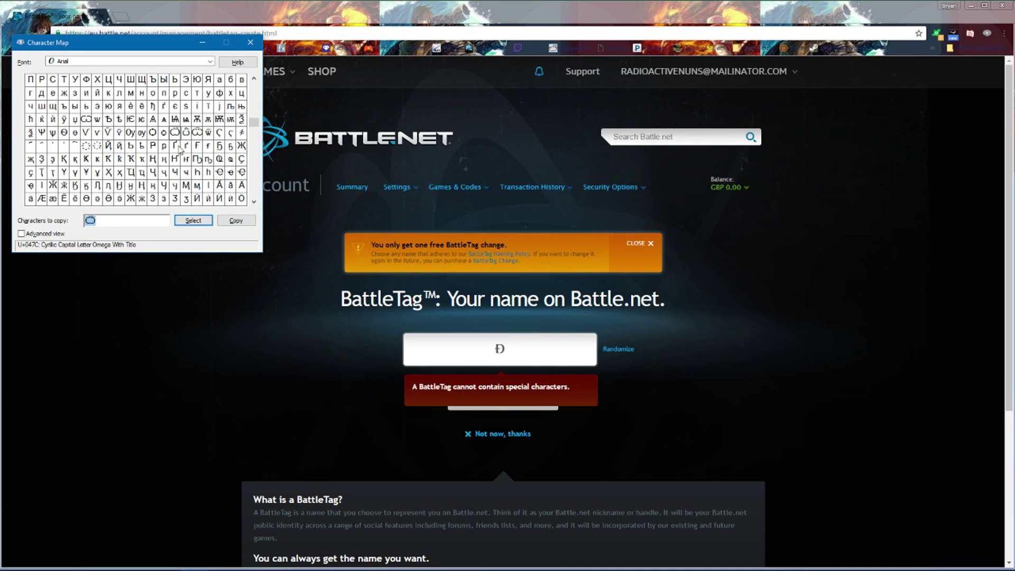
double_click(196, 133)
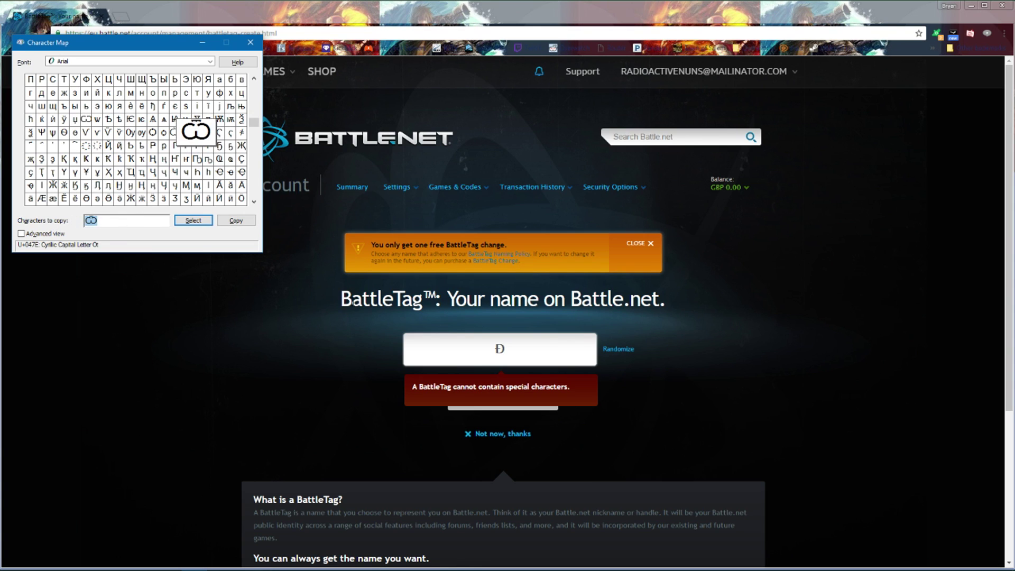
left_click(236, 219)
left_click(539, 357)
key("ctrl+v")
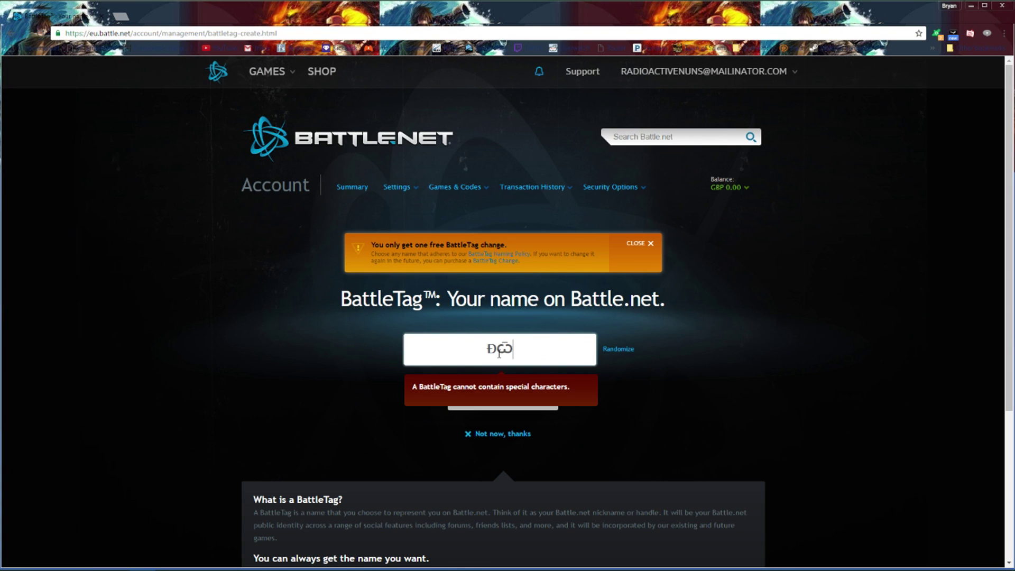
Delete the extra characters so only Ѿ remains in the name
left_click(500, 352)
key("BackSpace")
key("Delete")
key("alt+Tab")
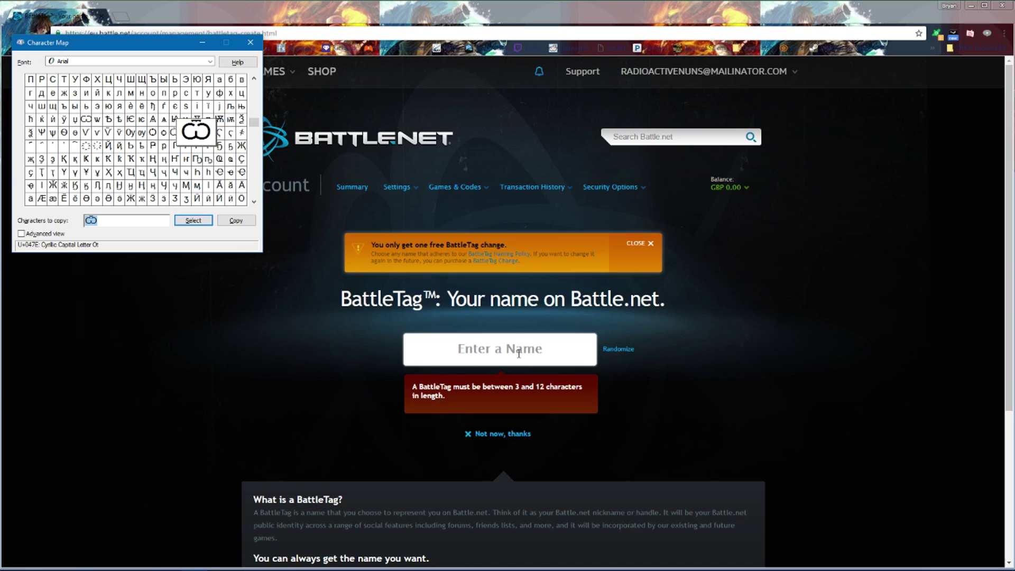
Replace the Latin letters with Ѿ and submit the BattleTag ѾѾѾ, receiving ѾѾѾ#2498
left_click(553, 367)
key("ctrl+v")
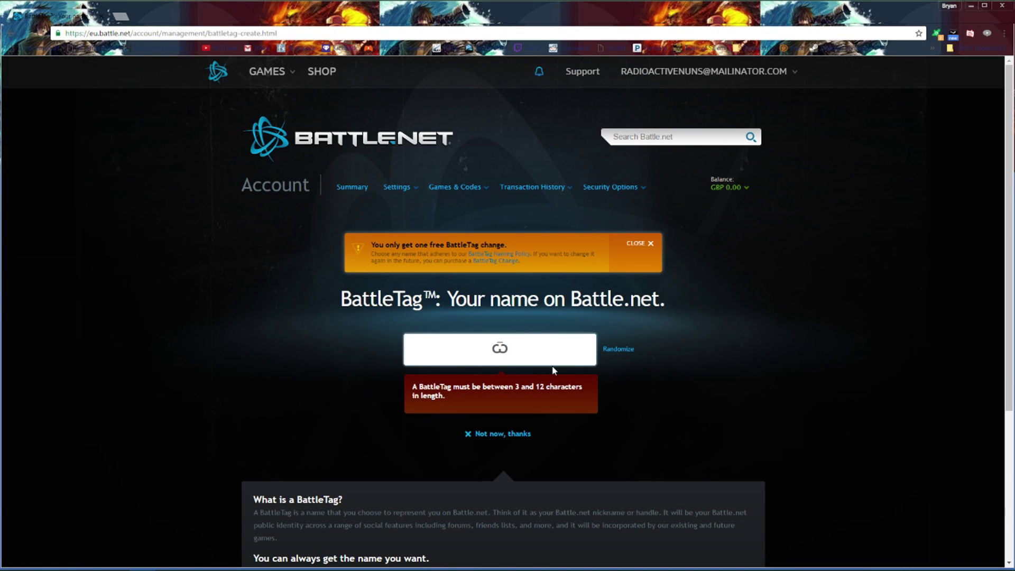
type("cry")
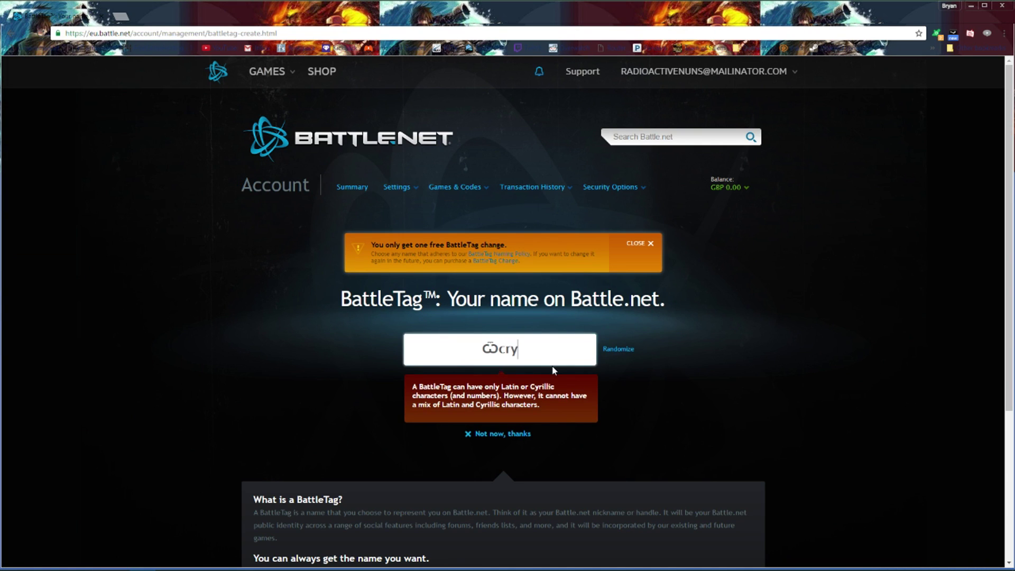
type("lic")
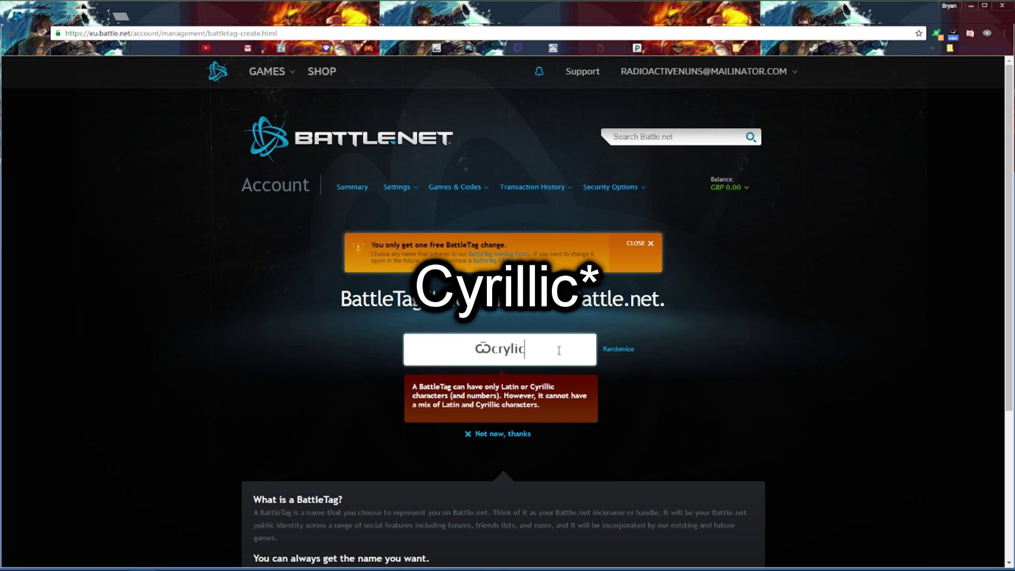
left_click_drag(527, 354, 490, 356)
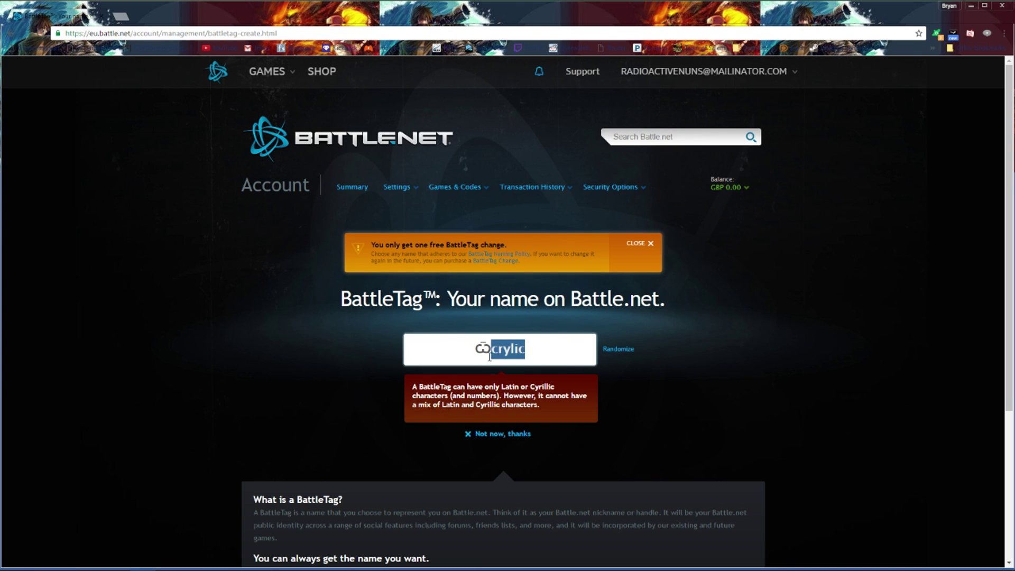
type("ѾѾѾ")
left_click(505, 404)
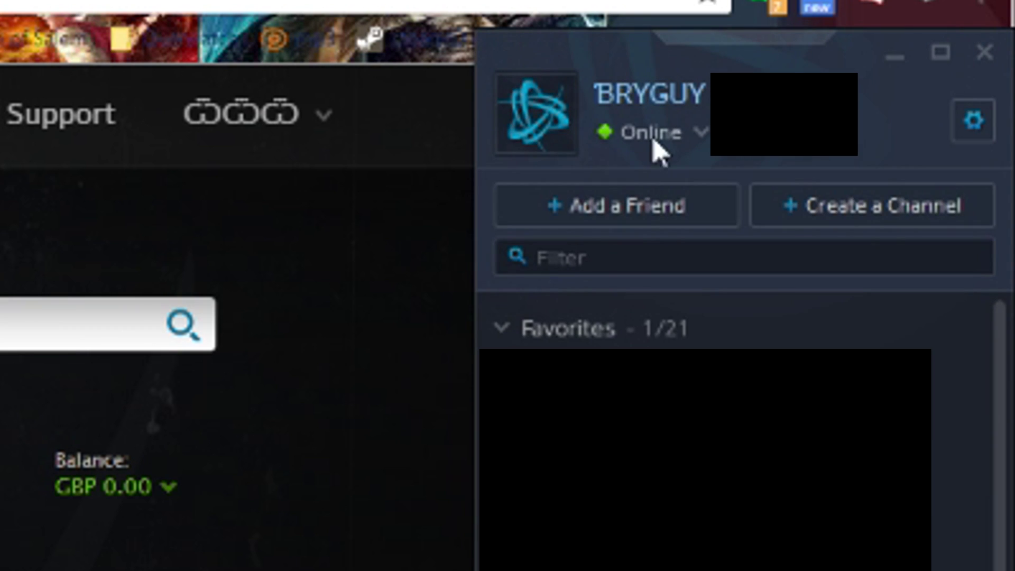
left_click(657, 111)
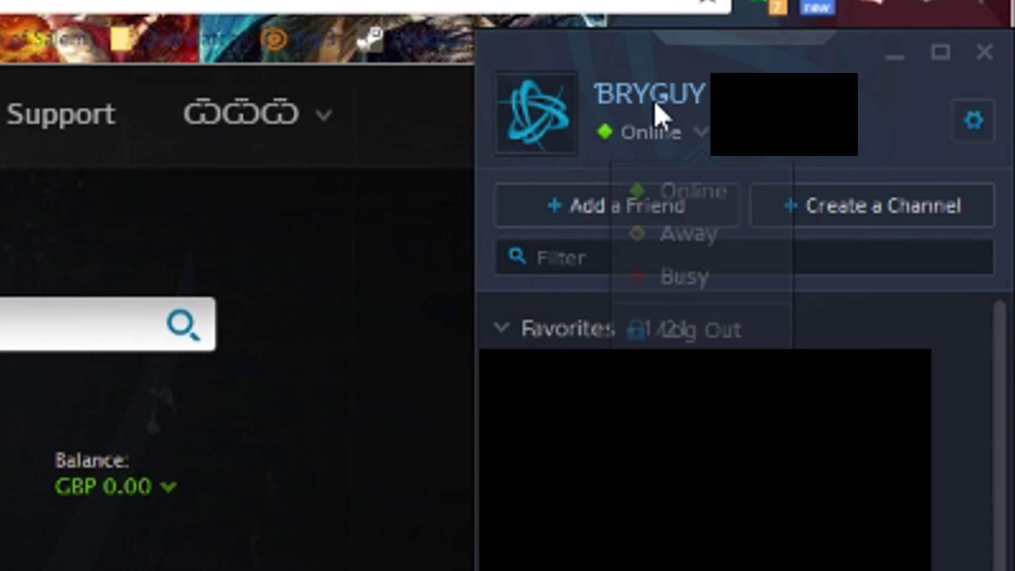